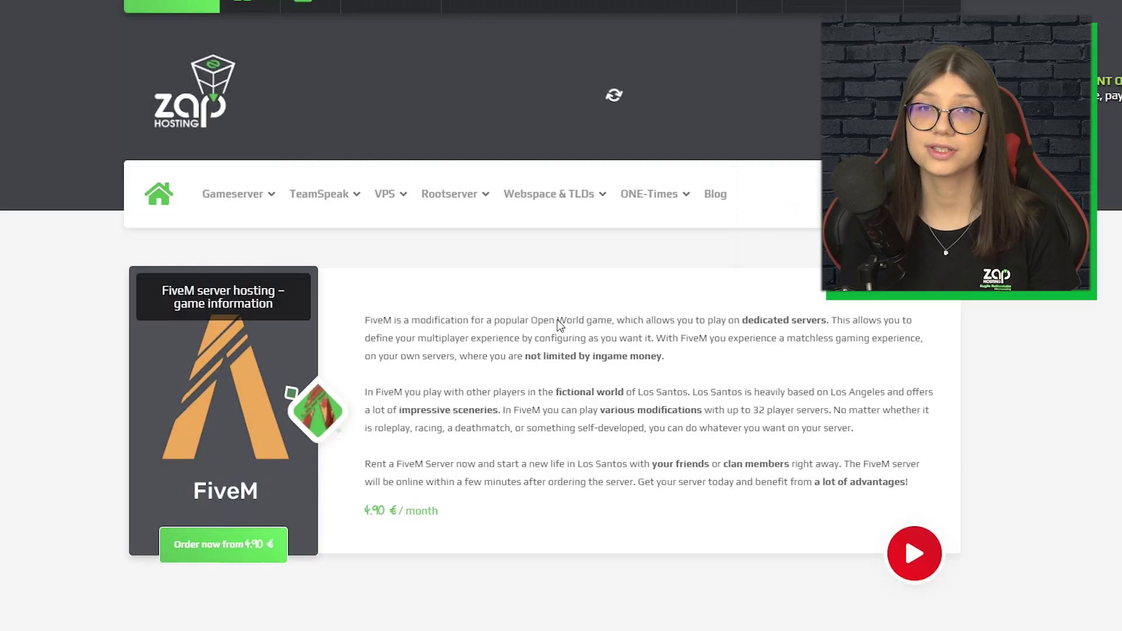
Step: Keep the default 10-slot FFM / Eygelshoven FiveM configuration and select 'Pay with ZAP Coins'
scroll(556, 320, down, 8)
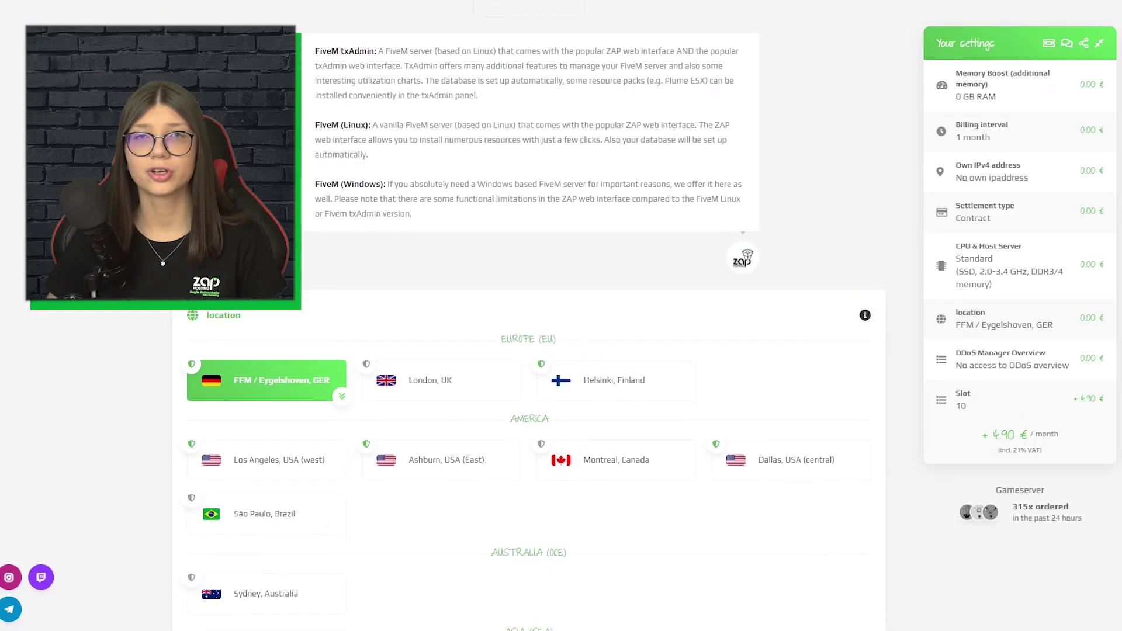
scroll(529, 320, down, 3)
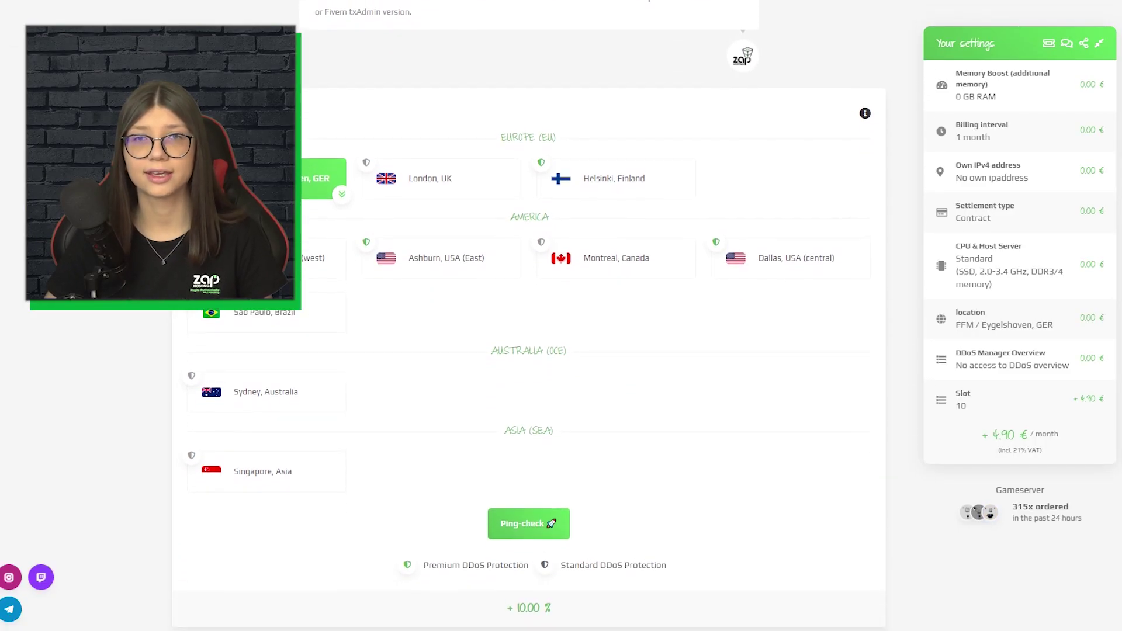
scroll(529, 320, down, 3)
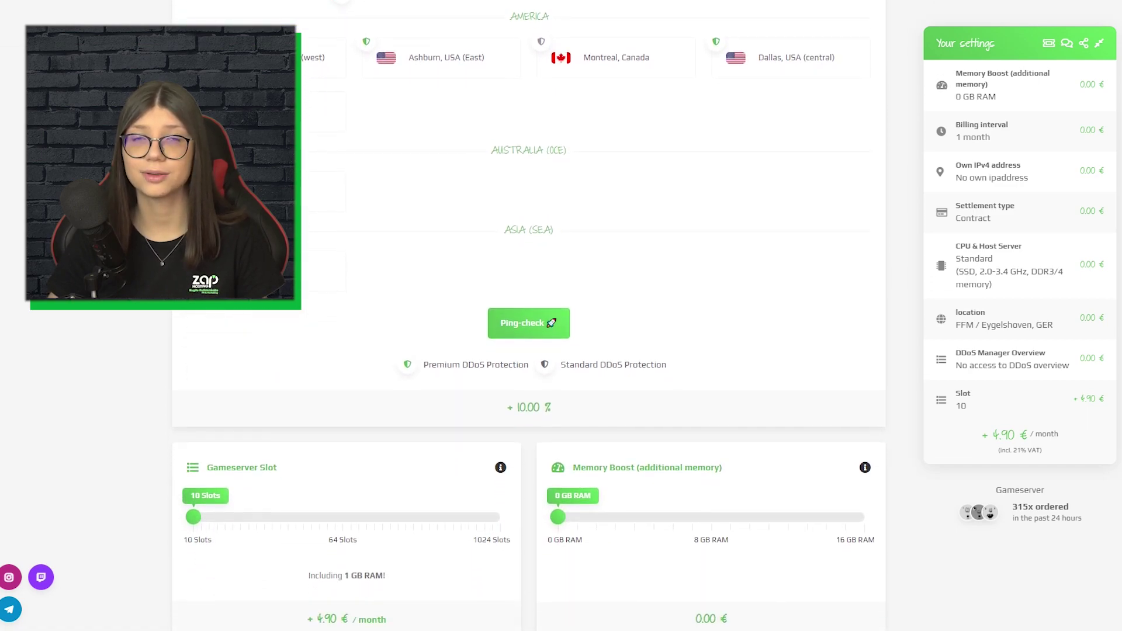
scroll(529, 321, down, 3)
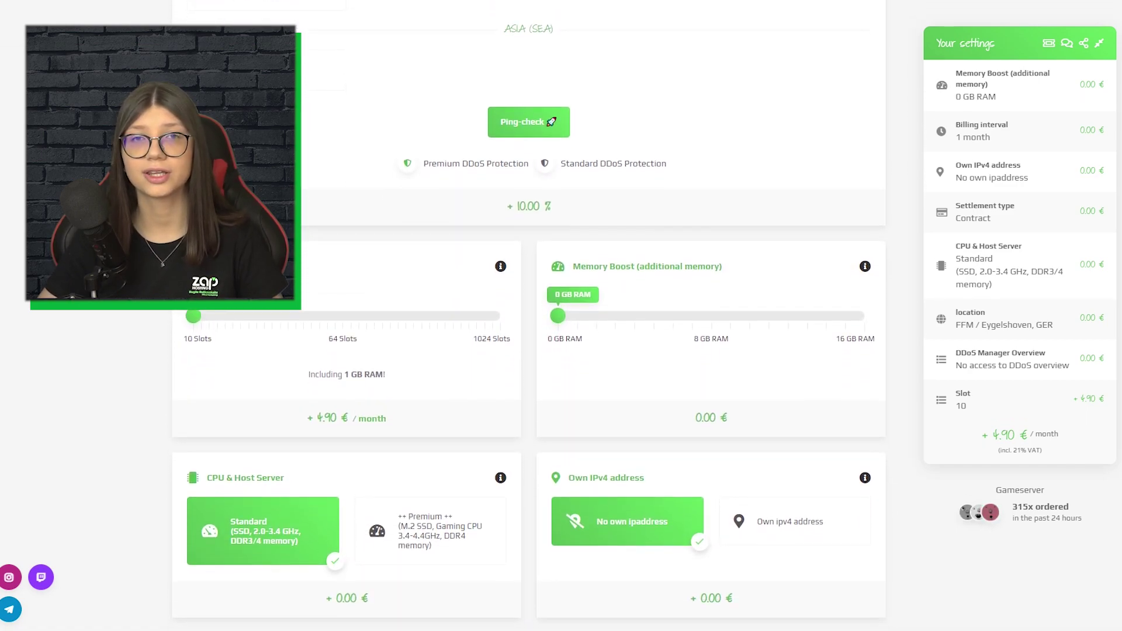
scroll(529, 320, down, 3)
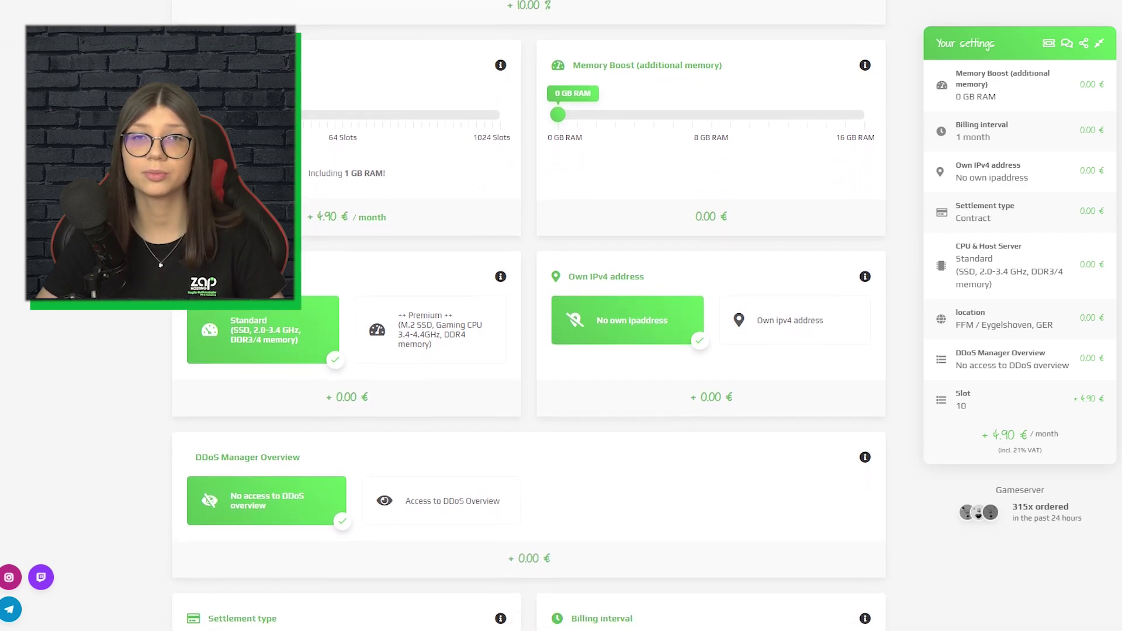
scroll(528, 320, down, 3)
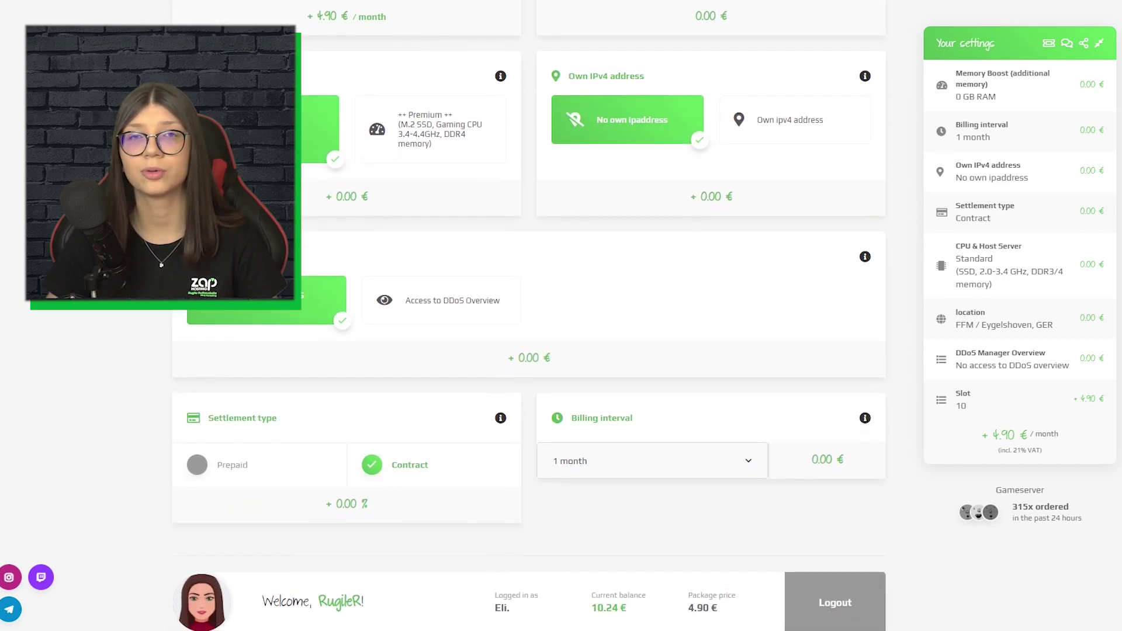
scroll(198, 234, down, 6)
click(198, 190)
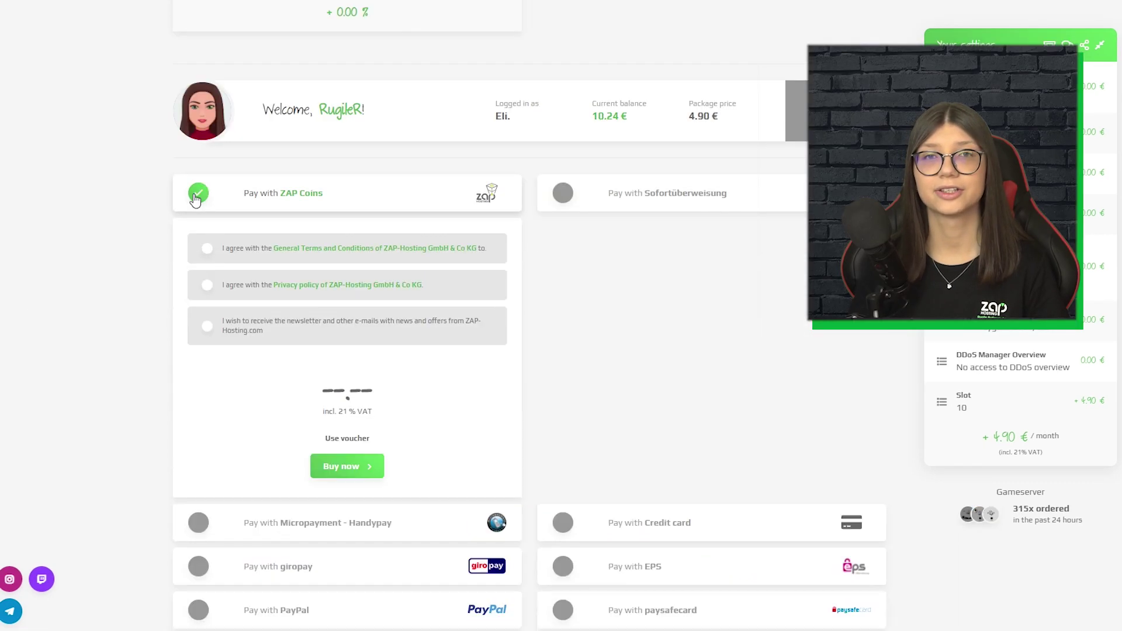
scroll(195, 201, down, 1)
Step: Scroll down the order page toward the terms and the Buy now button
scroll(195, 200, down, 1)
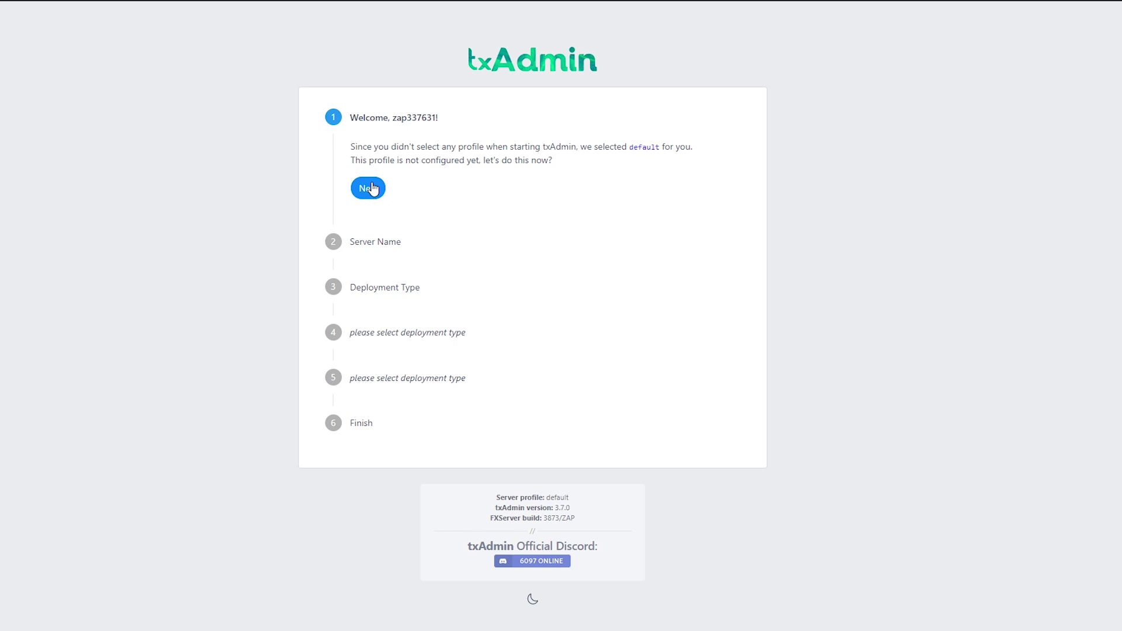
Step: Name the server 'ZAP TEST' and pick the Plume ESX popular template
click(372, 188)
text(ZAP TEST)
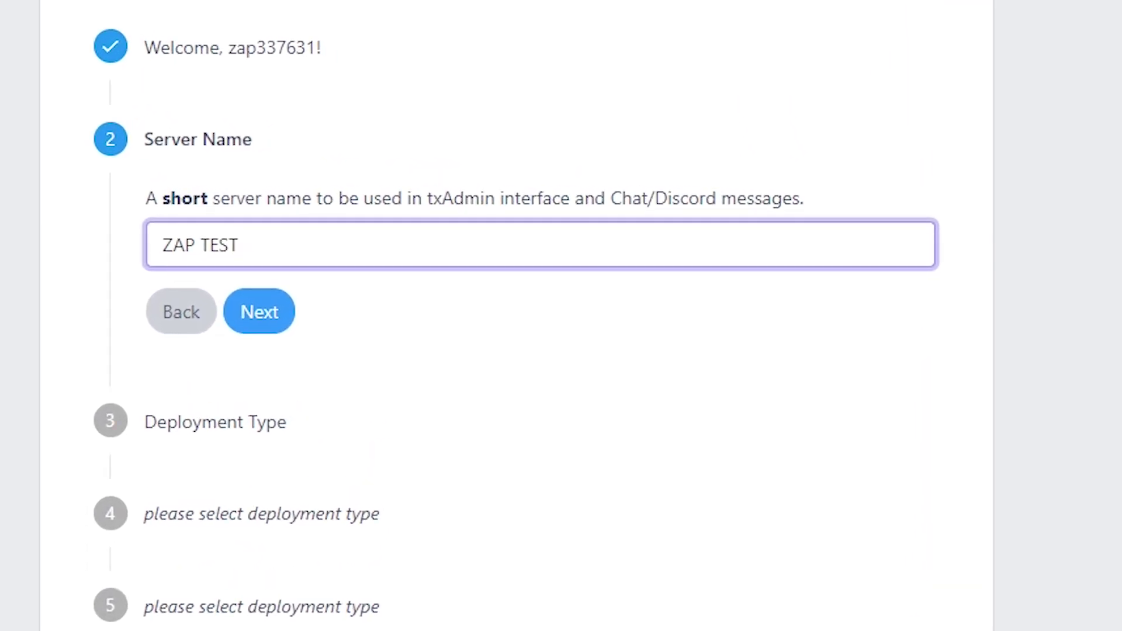
key(Return)
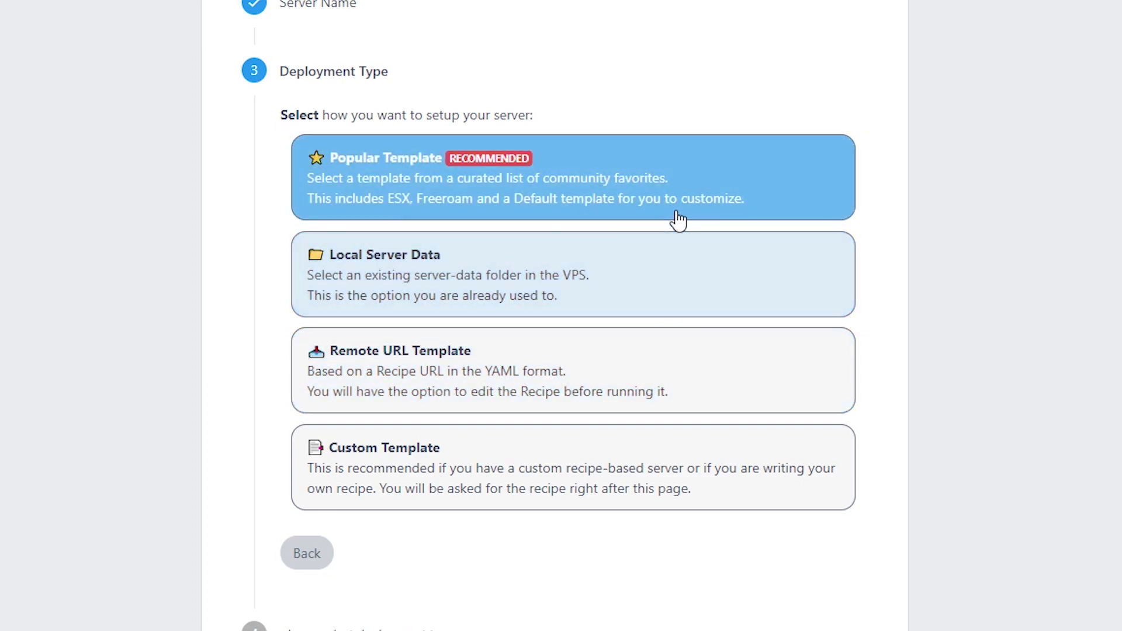
click(672, 216)
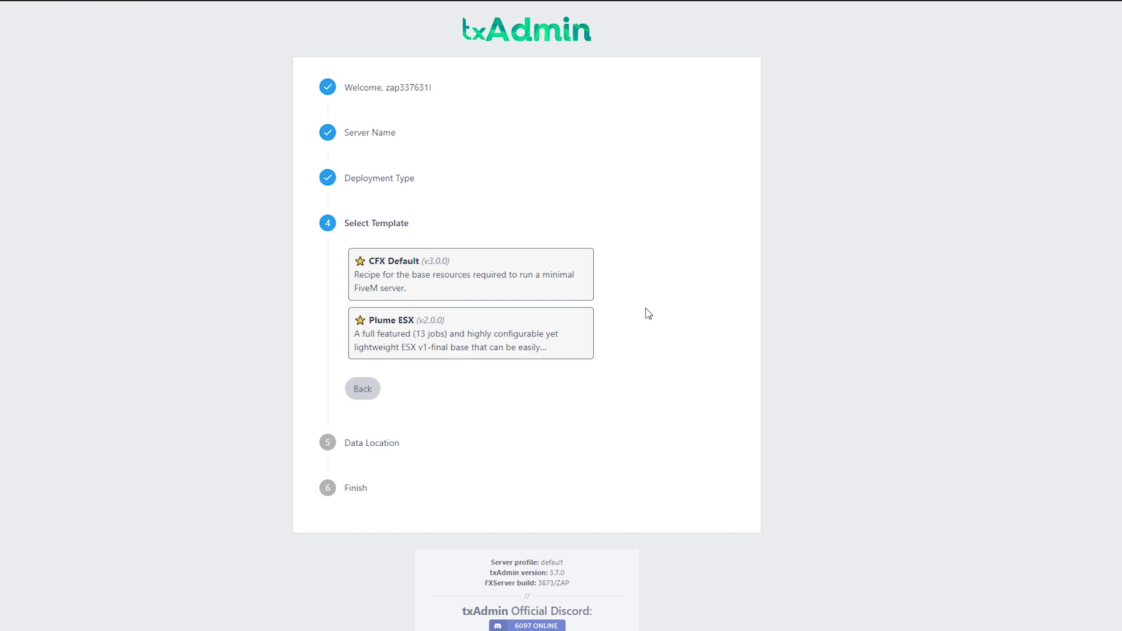
click(541, 346)
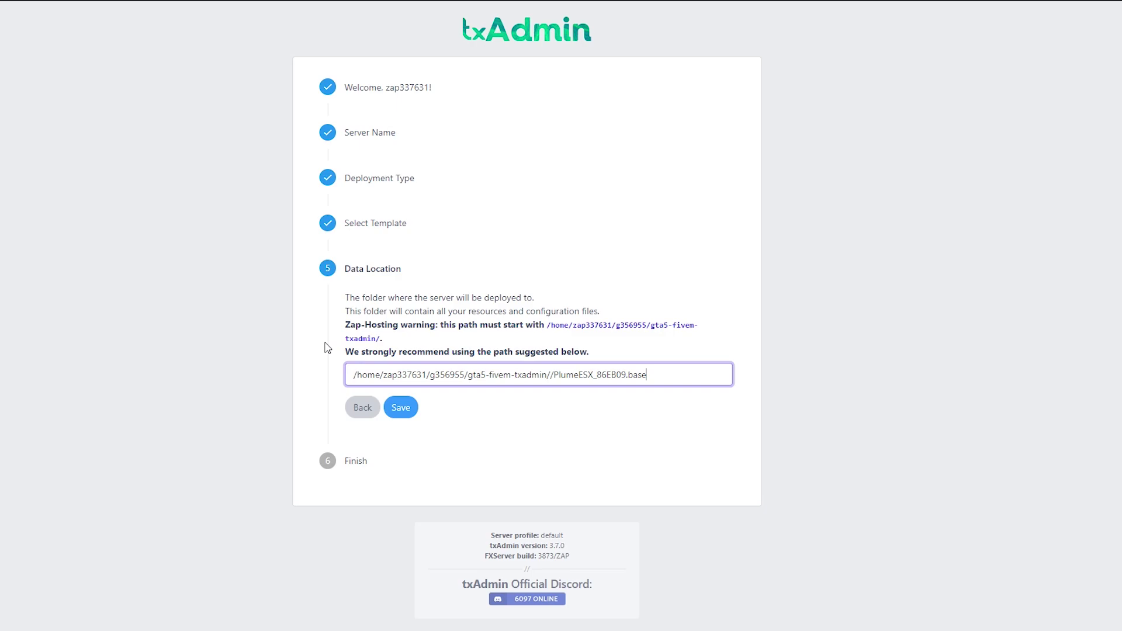
Step: Accept the suggested data location path and scroll through the PlumeESX deployment recipe
key(Return)
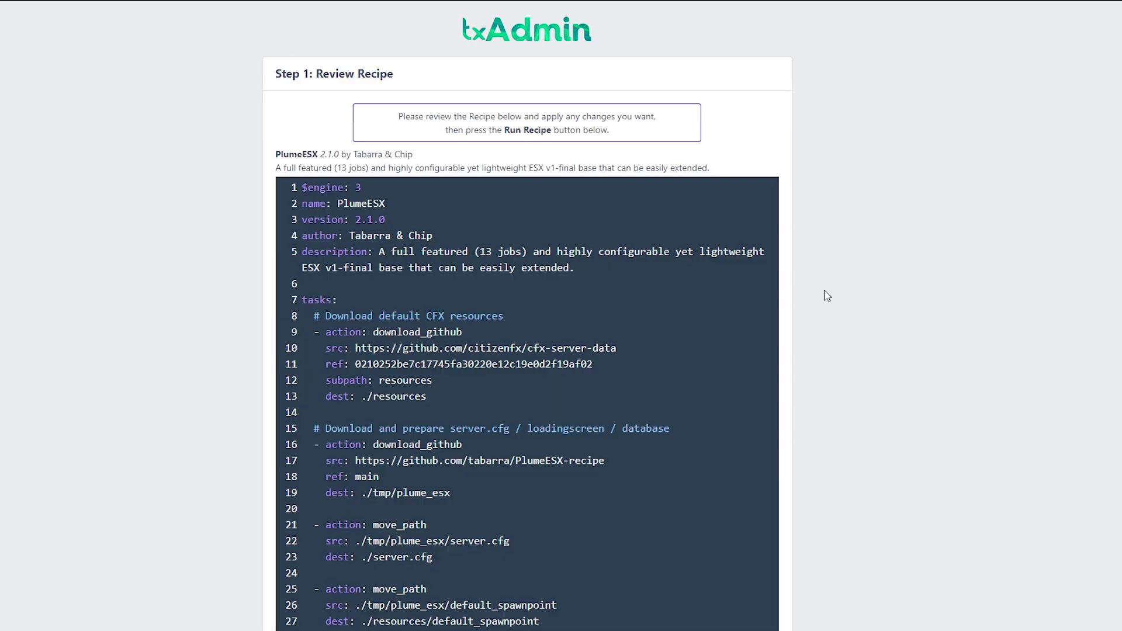
scroll(827, 283, down, 11)
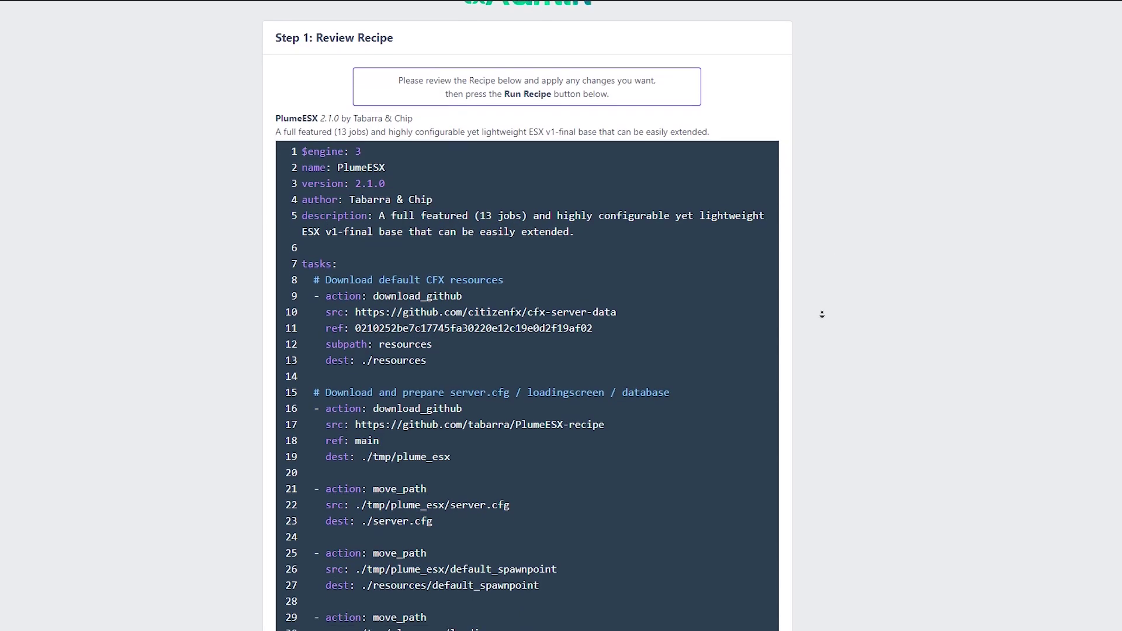
scroll(821, 346, down, 20)
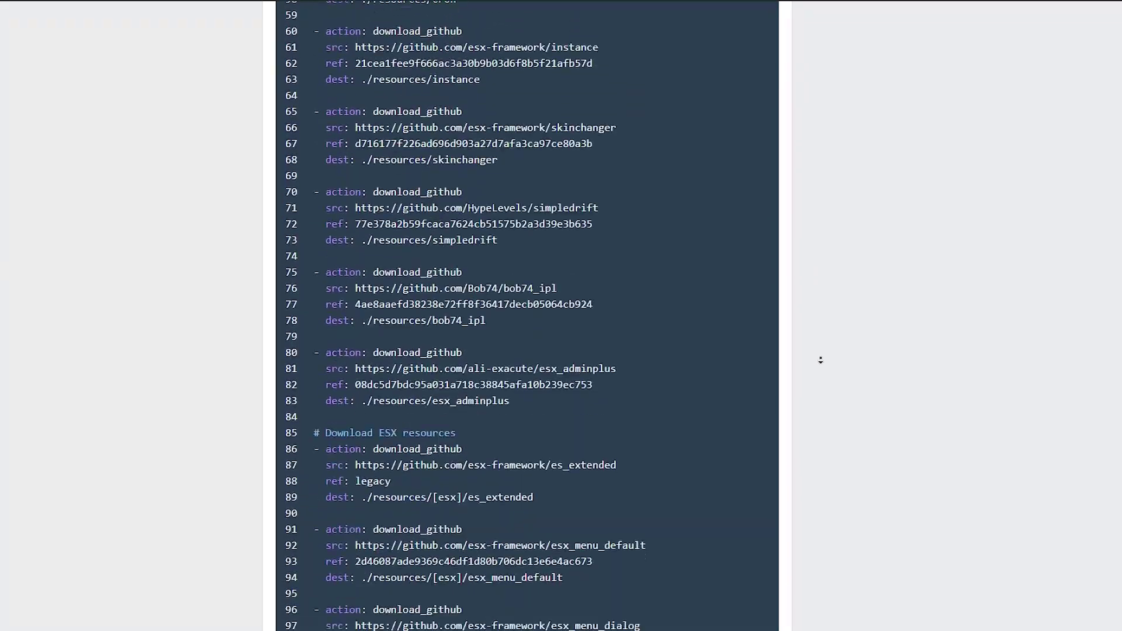
scroll(818, 369, down, 12)
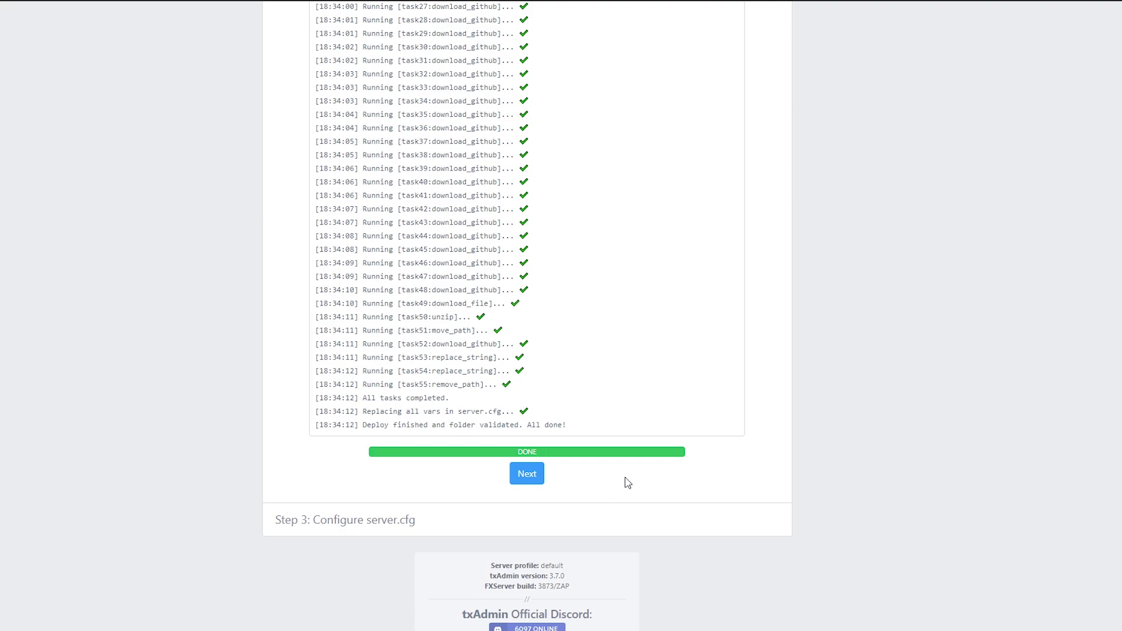
middle_click(961, 158)
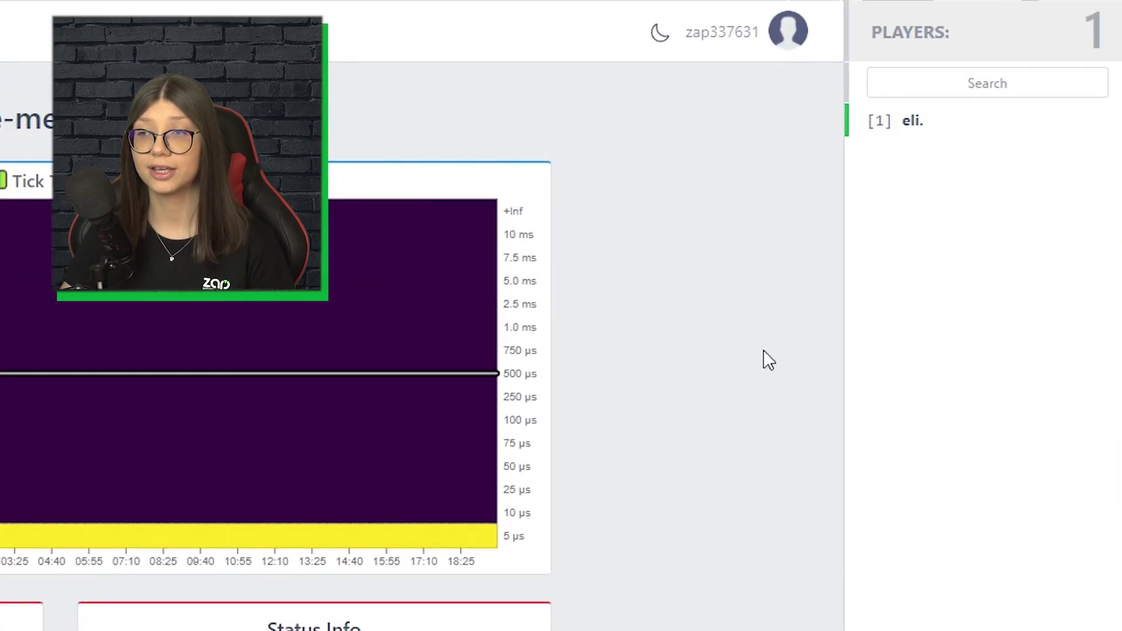
Step: Open the connected player's details and view their IDs, History and Ban tabs
click(937, 129)
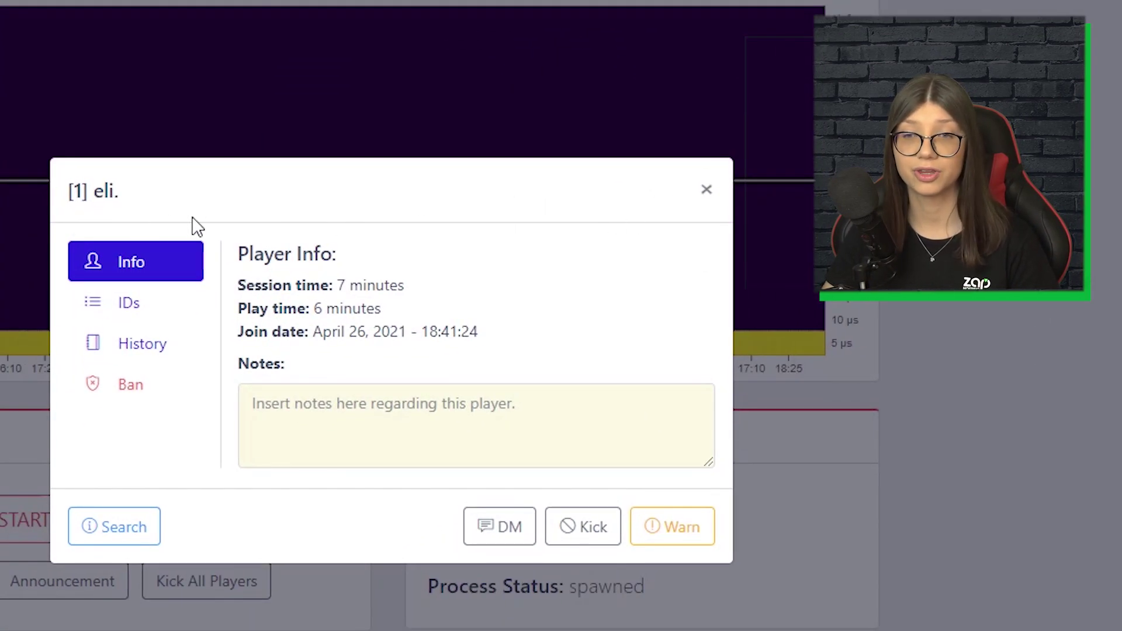
click(164, 304)
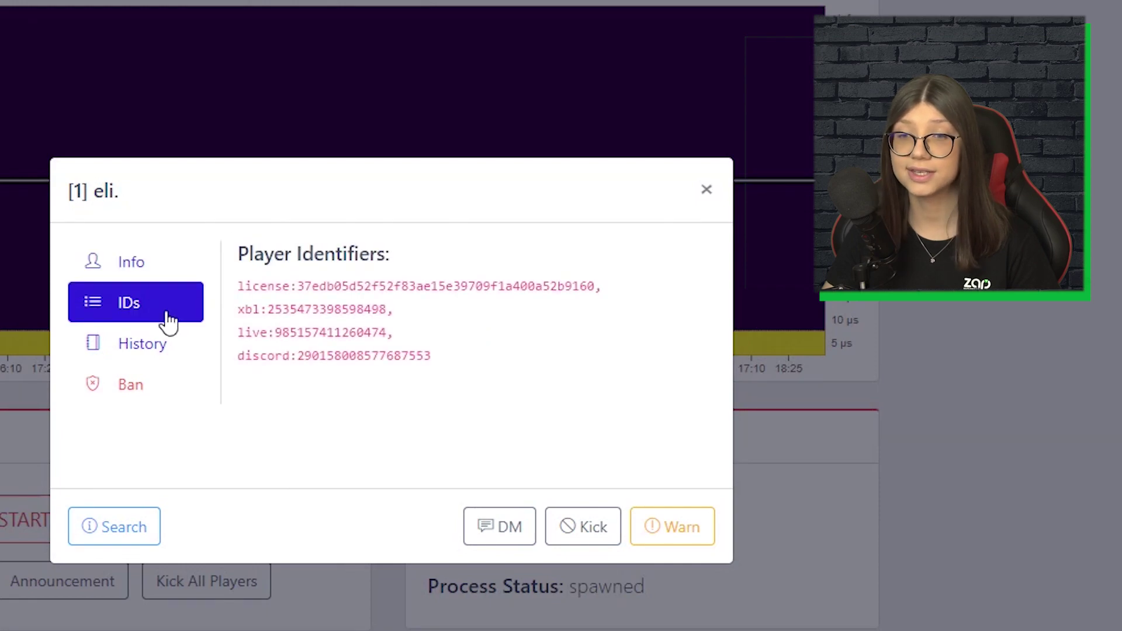
click(155, 361)
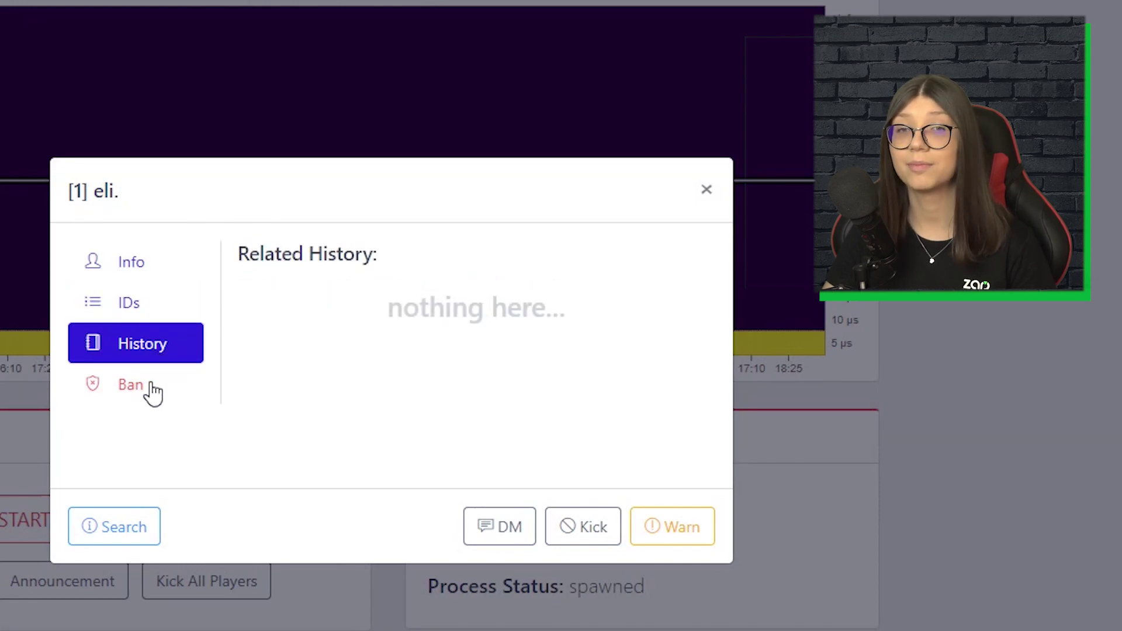
click(152, 385)
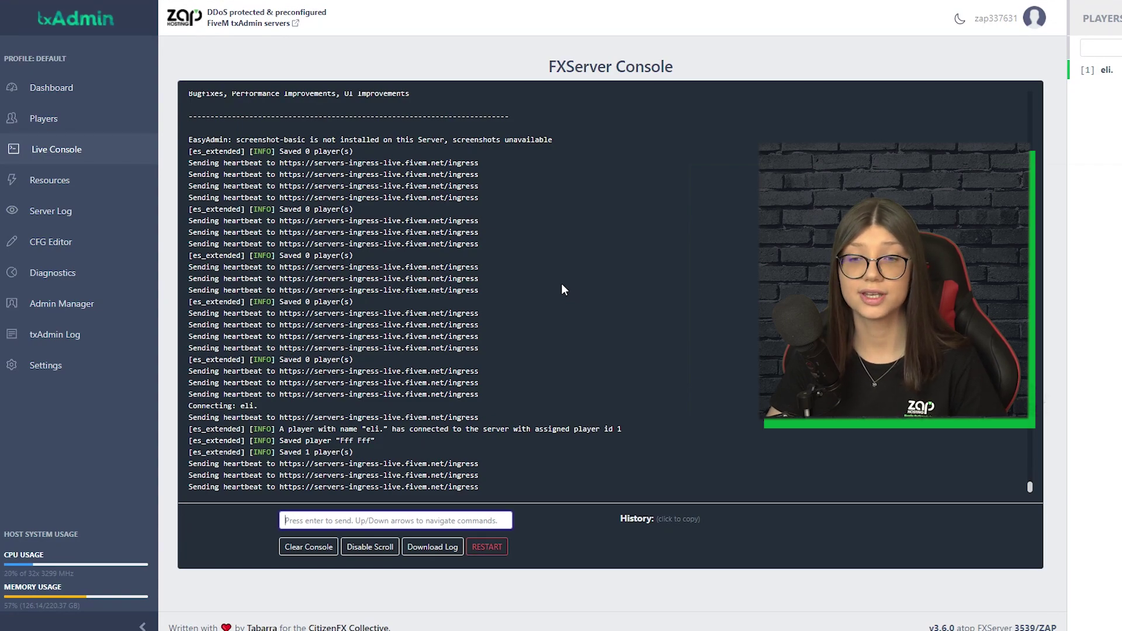
Step: In Resources, stop, start, then restart the esx_ambulancejob resource
click(113, 194)
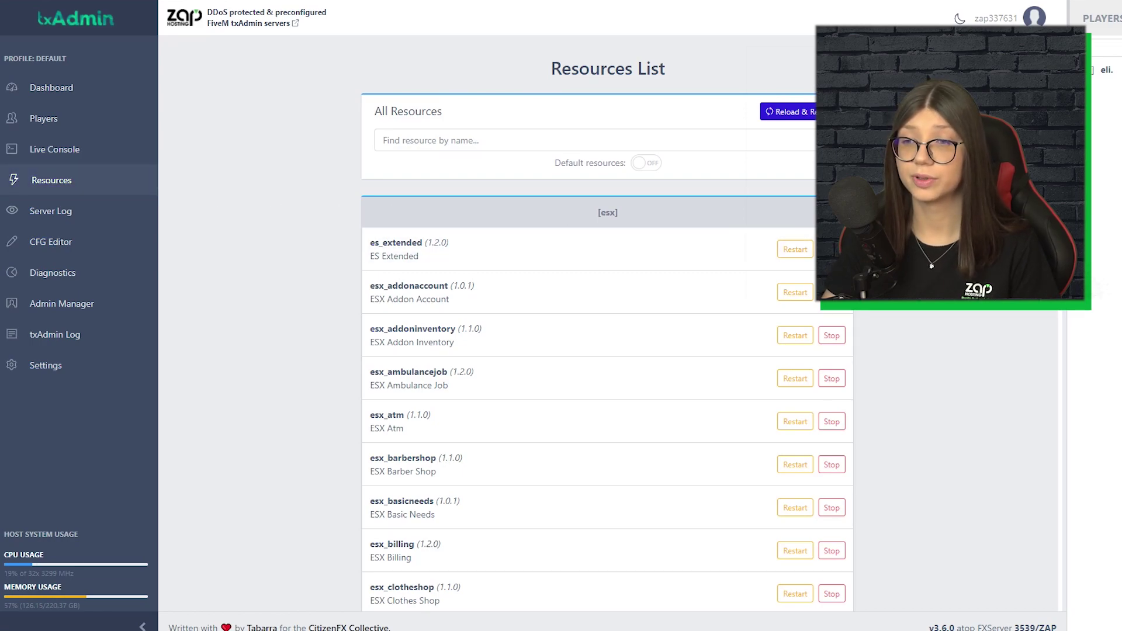
scroll(607, 324, down, 20)
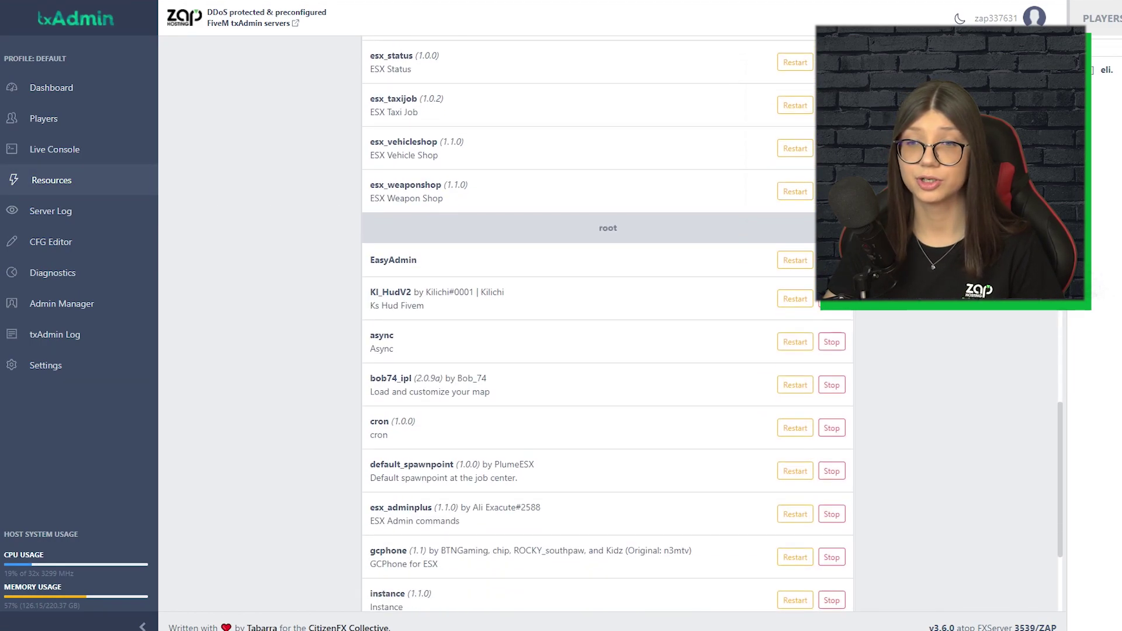
scroll(889, 358, up, 20)
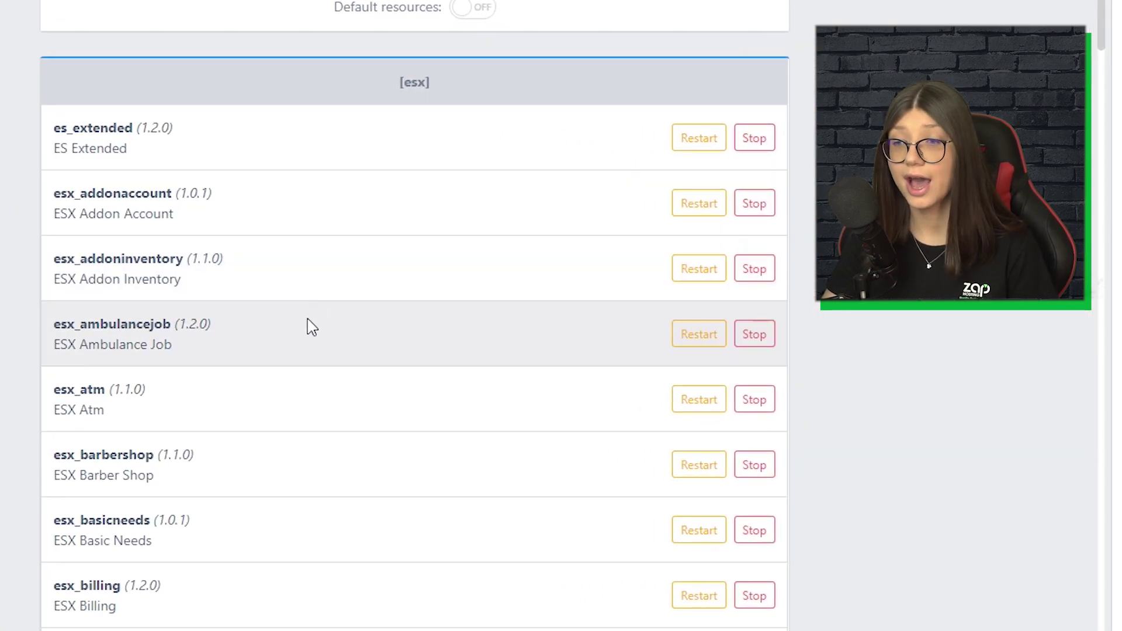
click(755, 339)
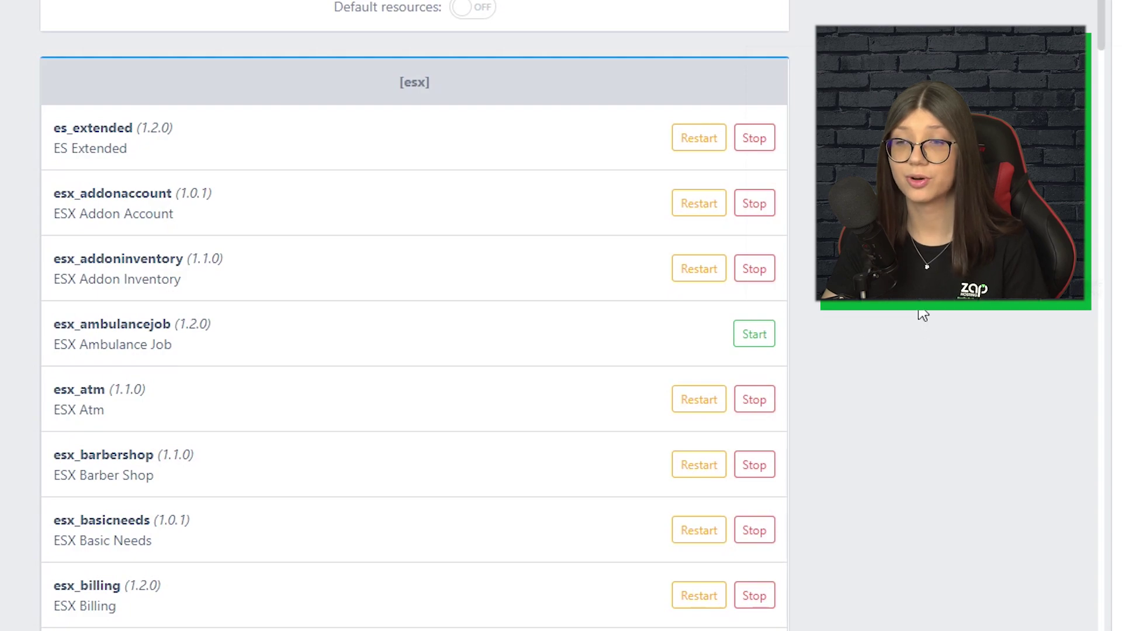
click(760, 334)
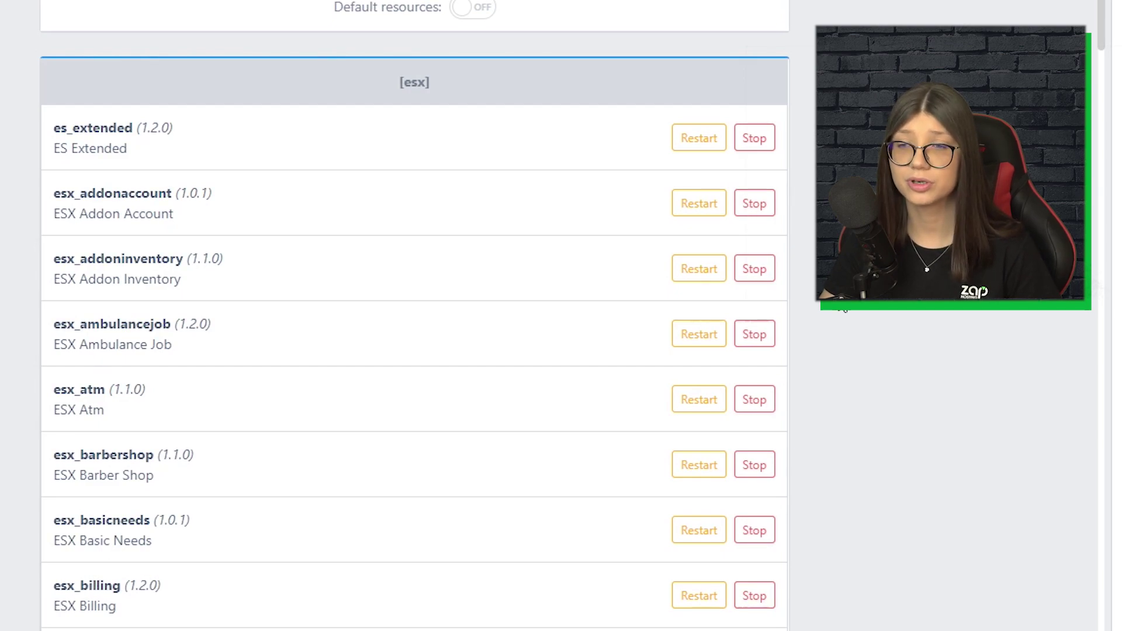
click(704, 334)
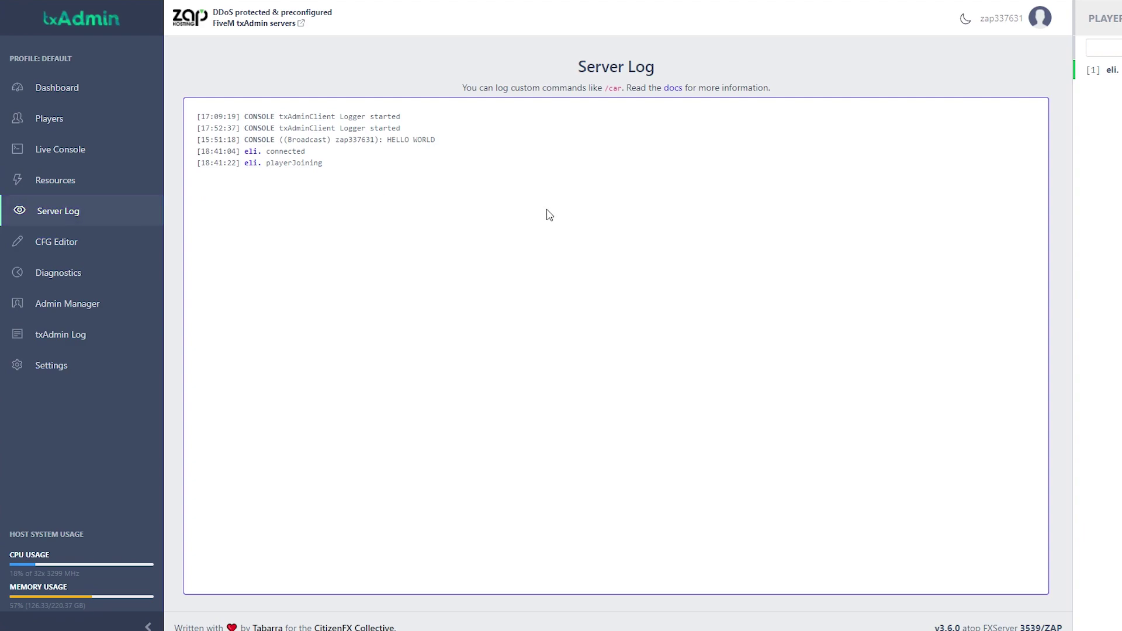
Step: Look through the CFG Editor and the Diagnostics Report, then open Admin Manager
click(120, 250)
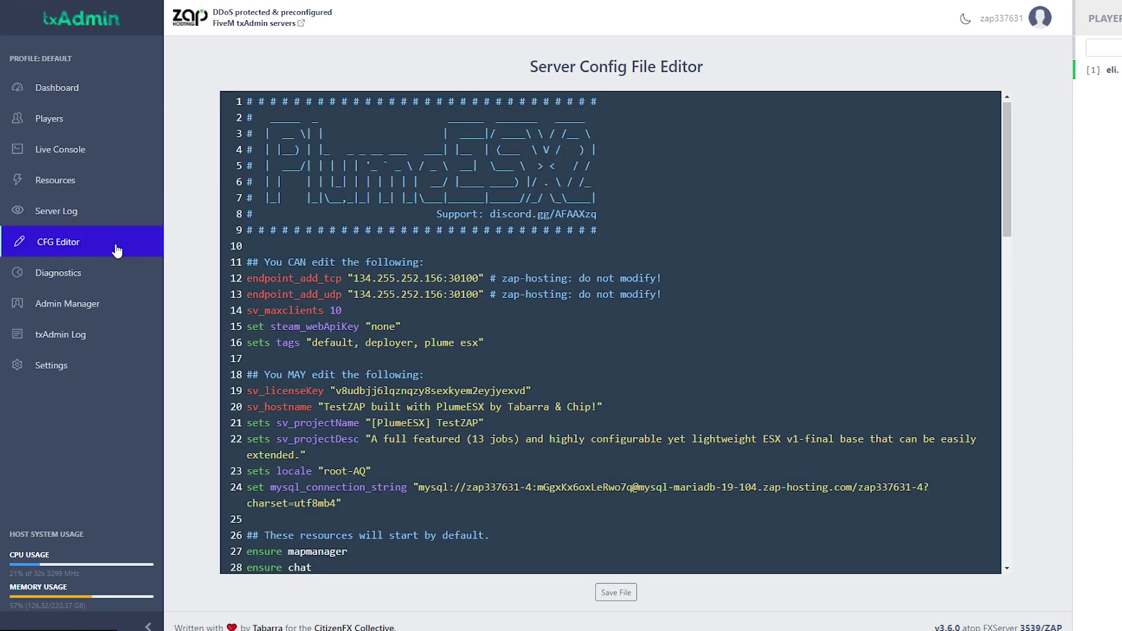
scroll(608, 185, down, 5)
scroll(605, 185, up, 5)
click(96, 279)
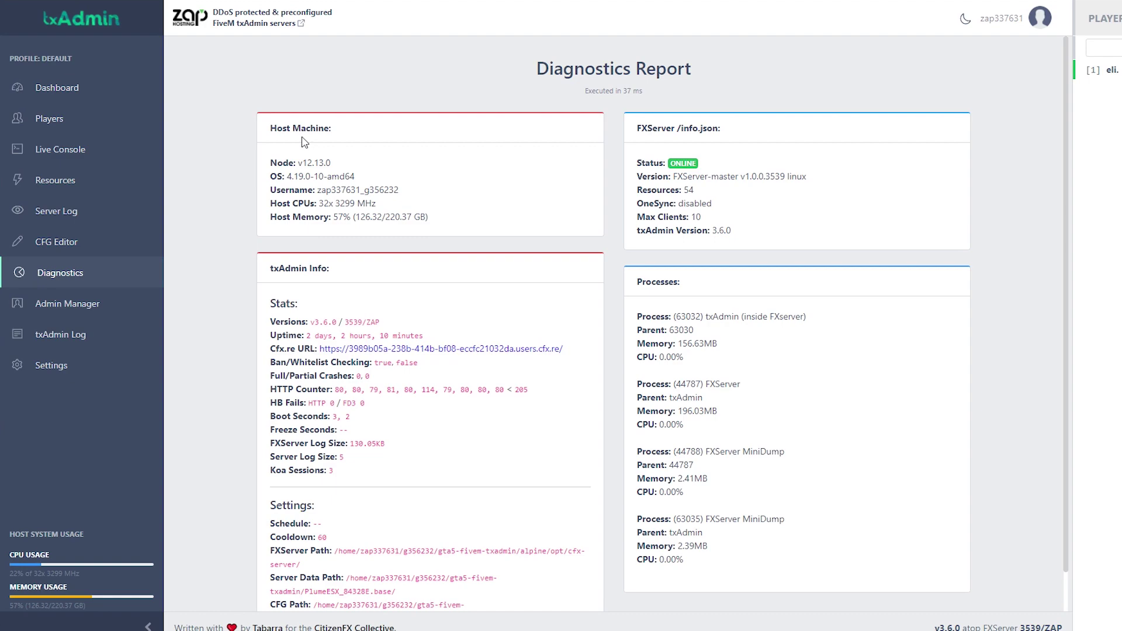
scroll(409, 175, down, 1)
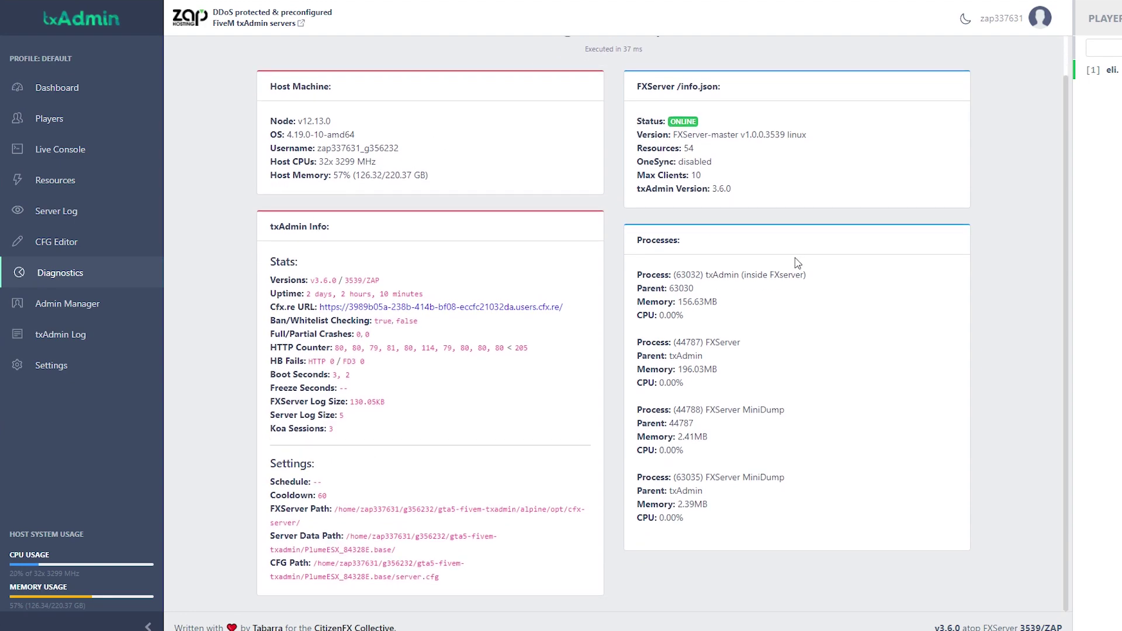
scroll(755, 284, up, 1)
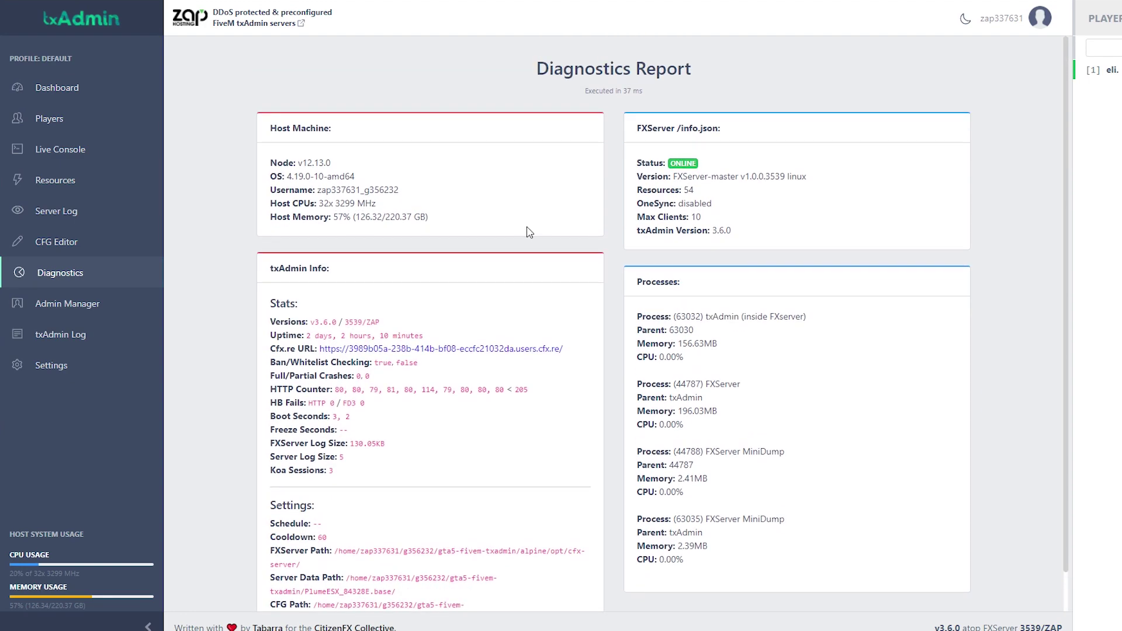
click(108, 304)
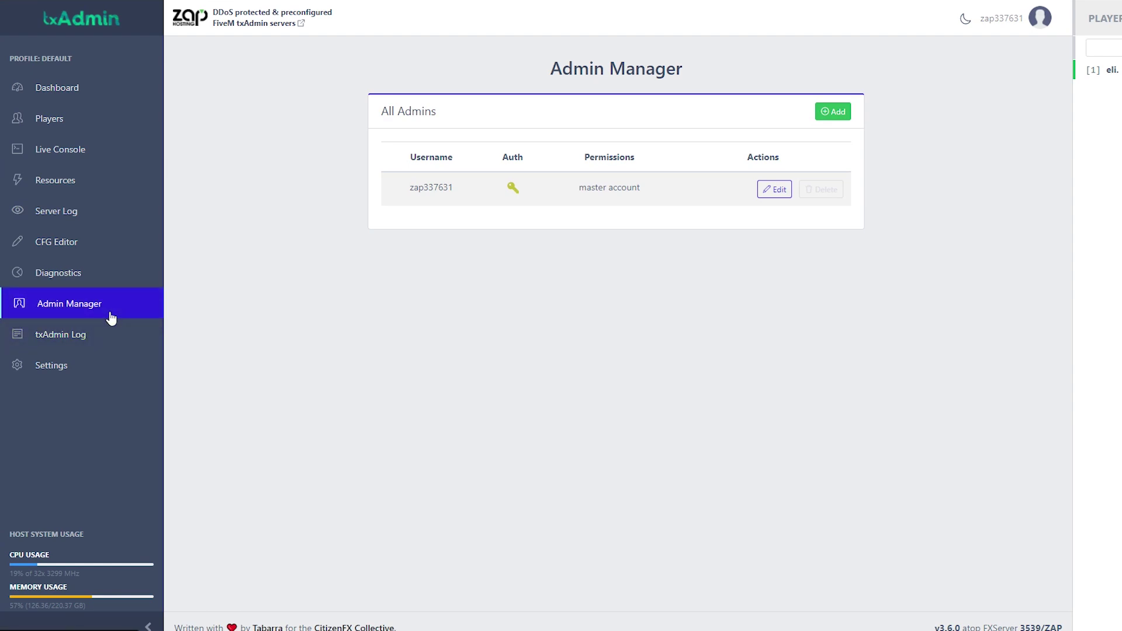
Step: Open the Add admin form, view txAdmin Log's Actions Logs, then go to Settings
click(830, 112)
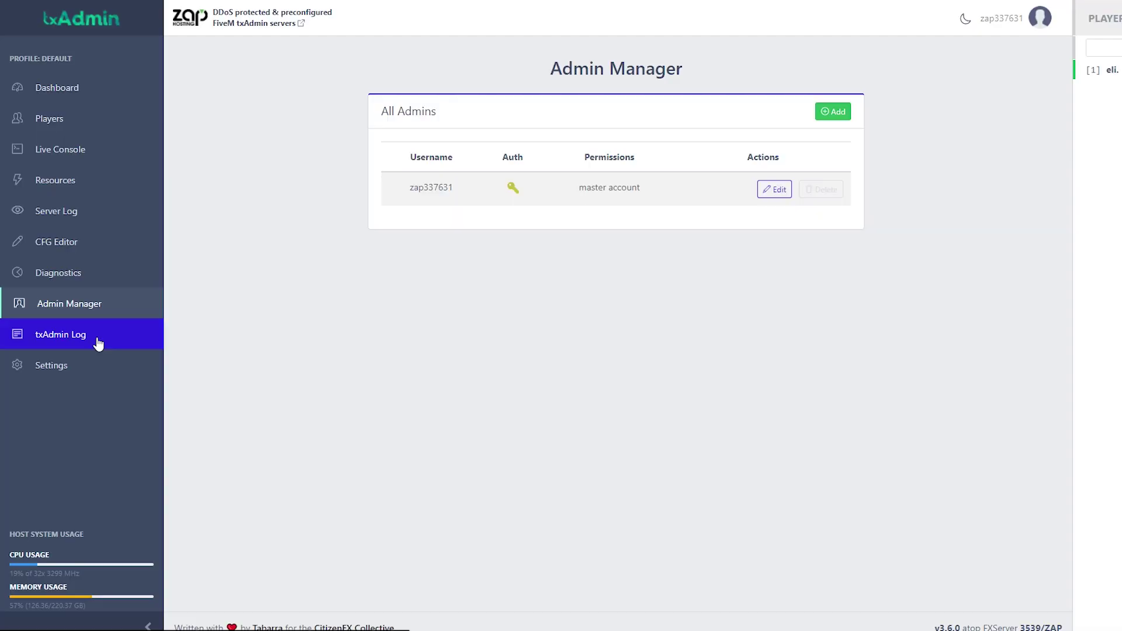
click(65, 342)
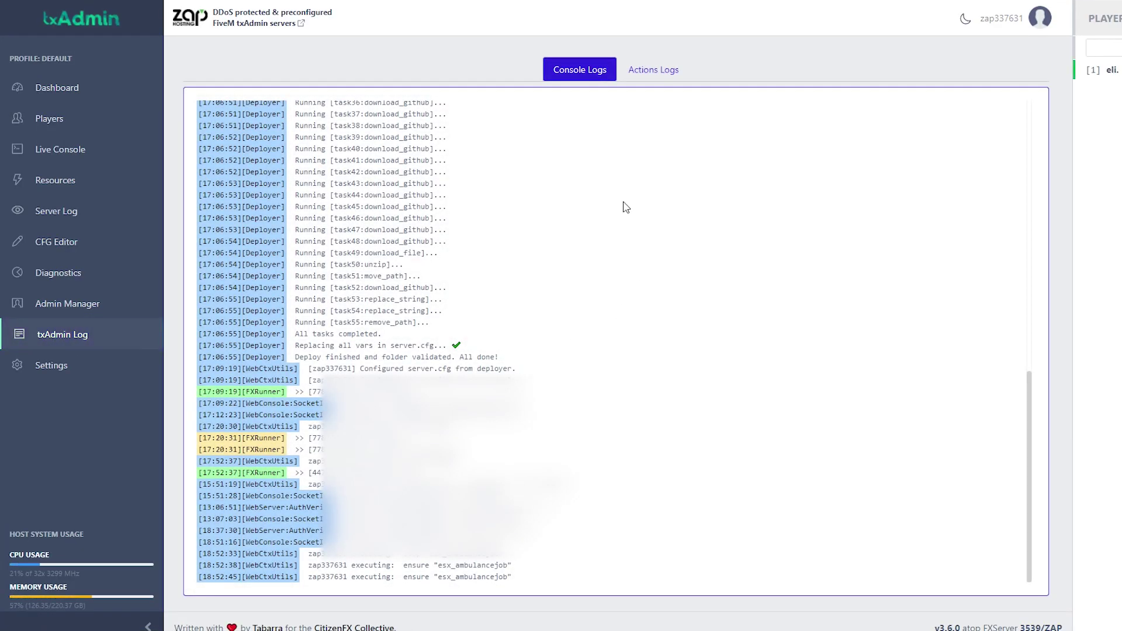
click(650, 71)
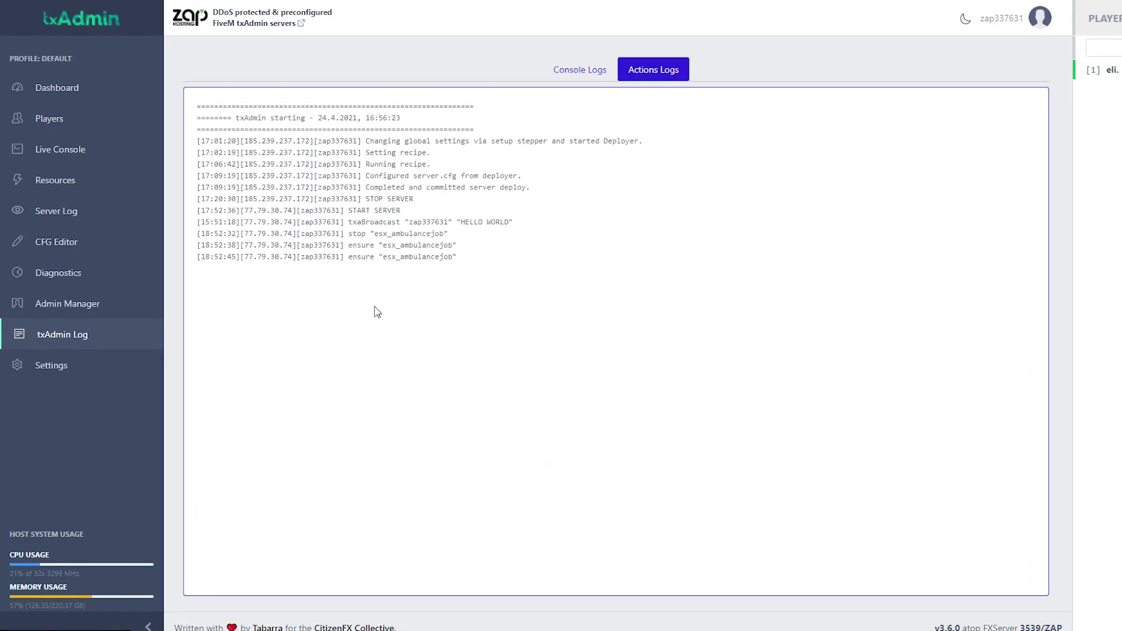
click(123, 375)
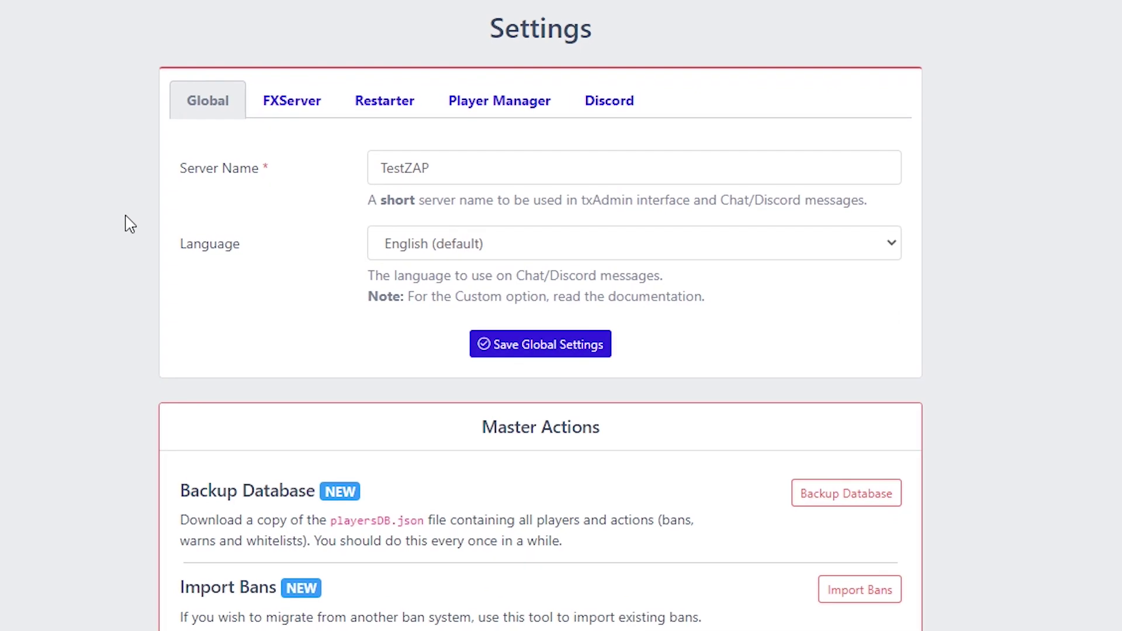
click(304, 101)
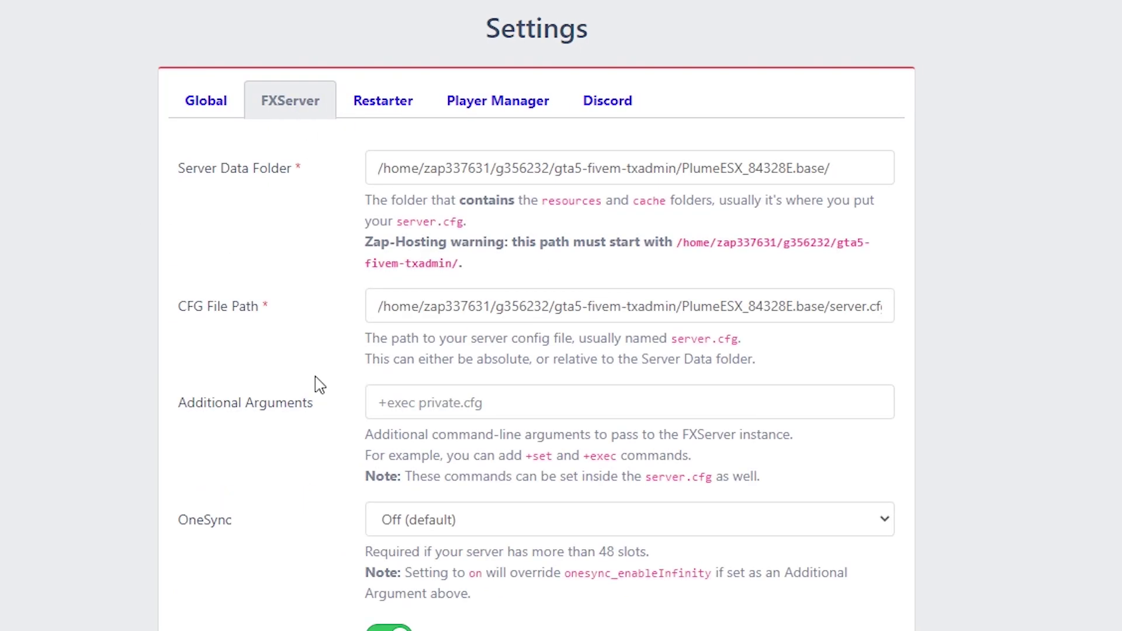
scroll(315, 384, down, 4)
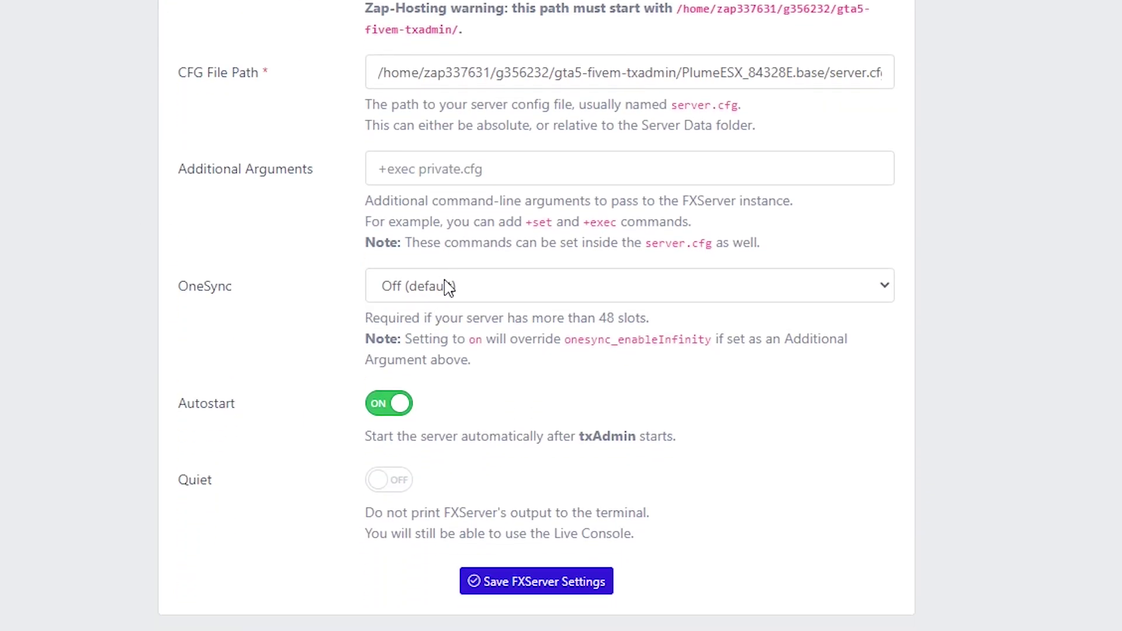
scroll(377, 70, up, 5)
click(383, 101)
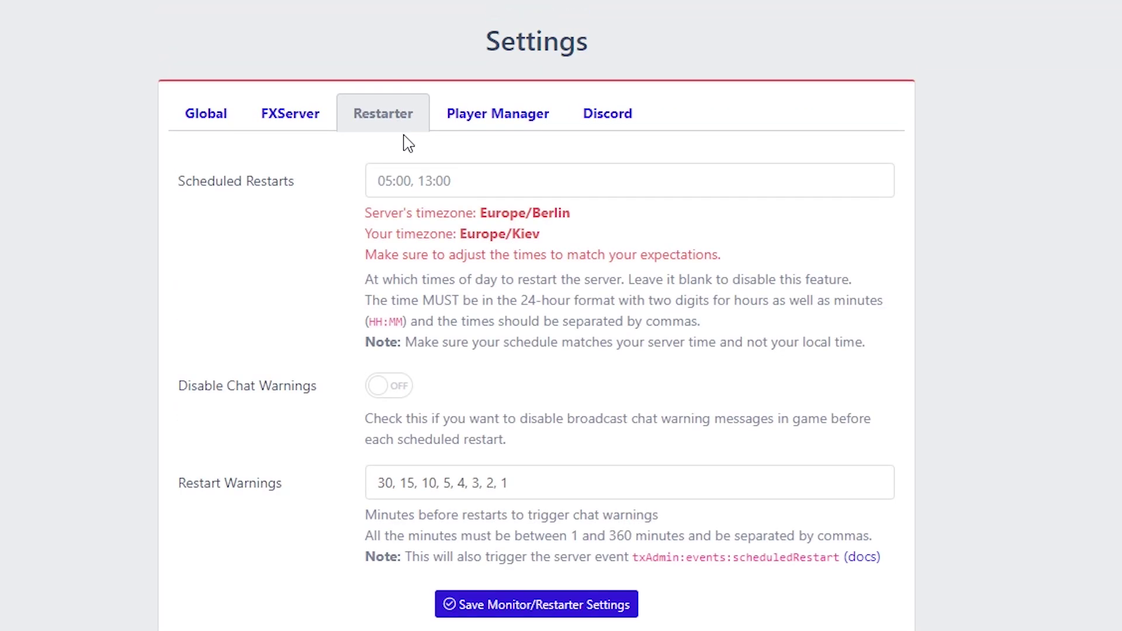
click(504, 120)
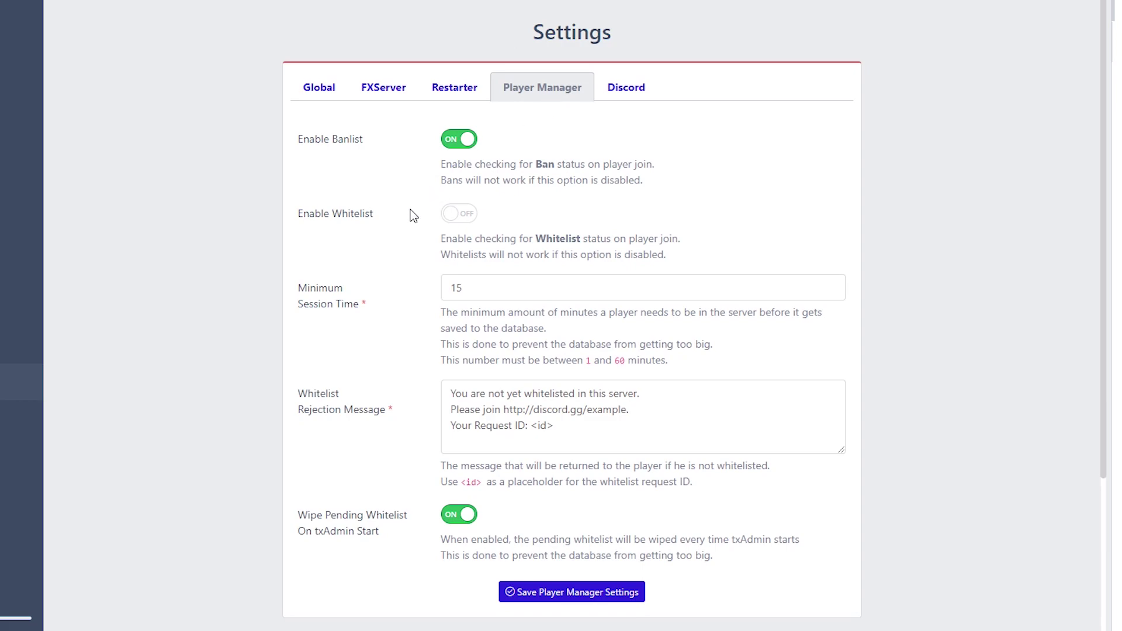
click(641, 88)
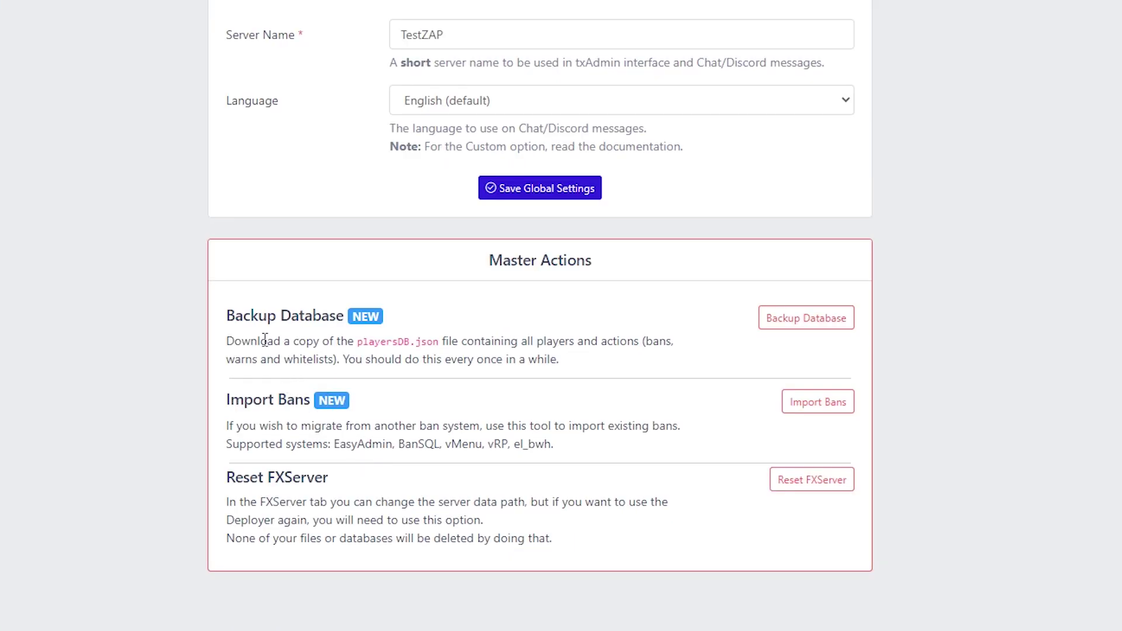
drag(226, 315, 327, 310)
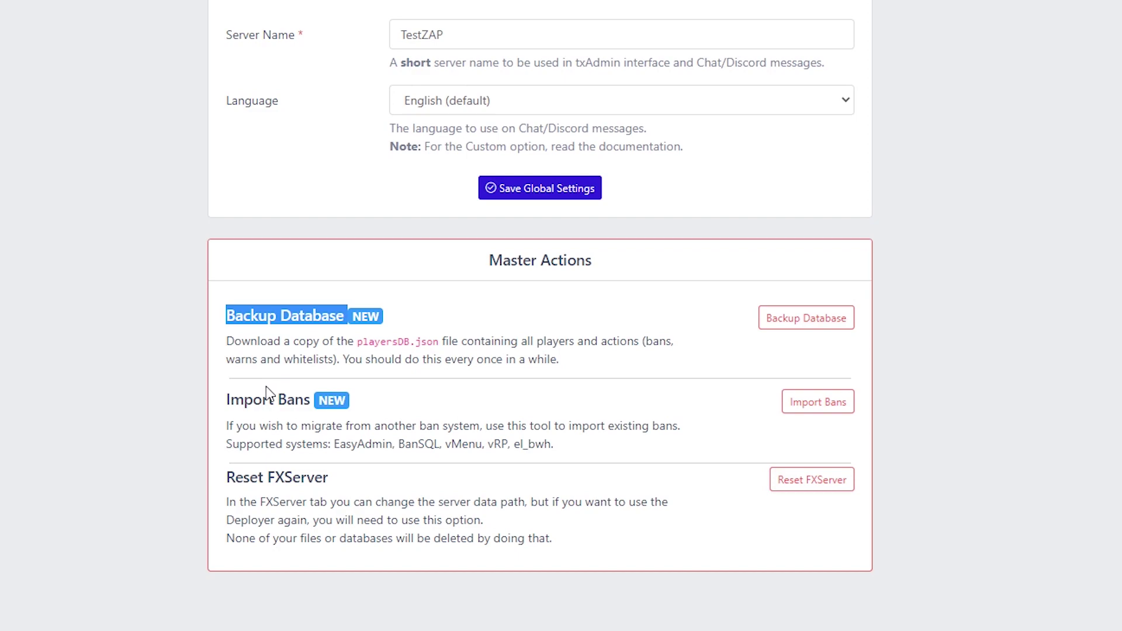
drag(215, 409, 320, 402)
click(352, 490)
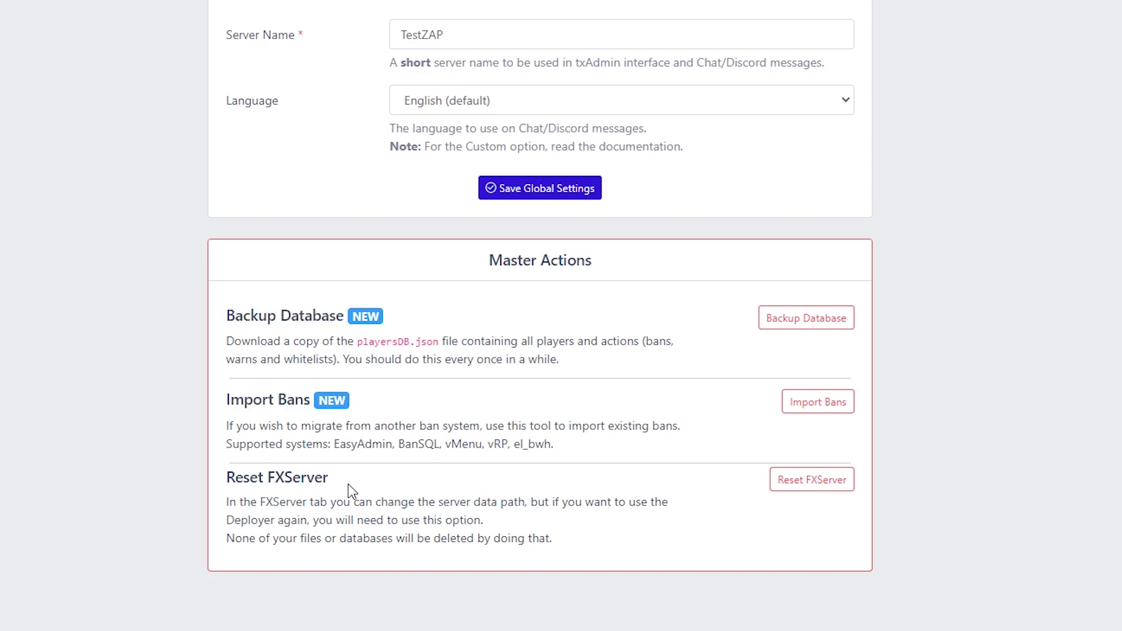